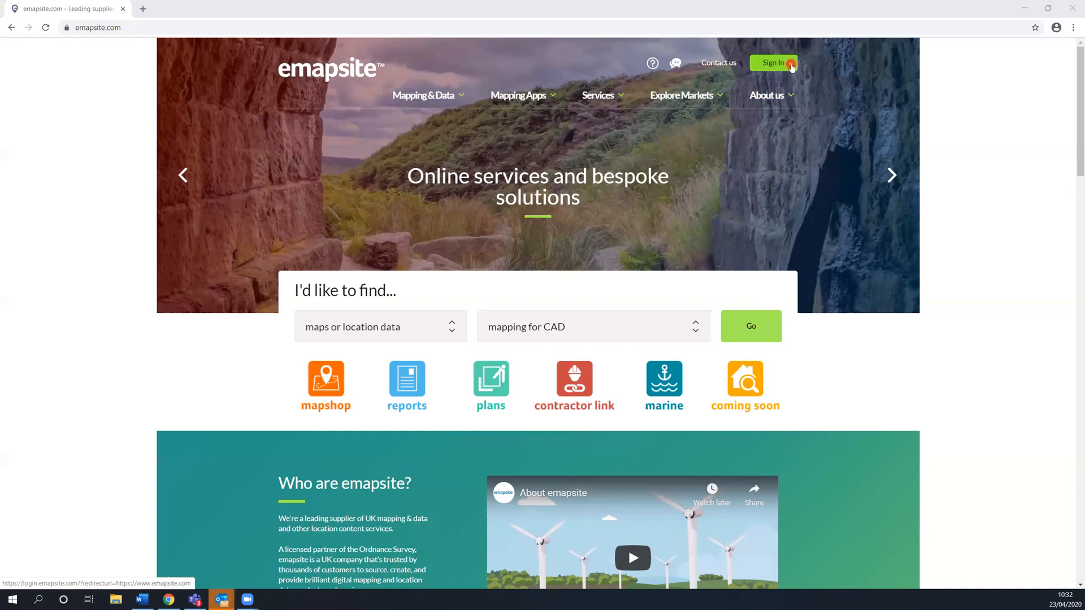
Sign in to the emapsite account with the saved credentials and open the Plans application
{"action": "left_click", "coordinate": [790, 65]}
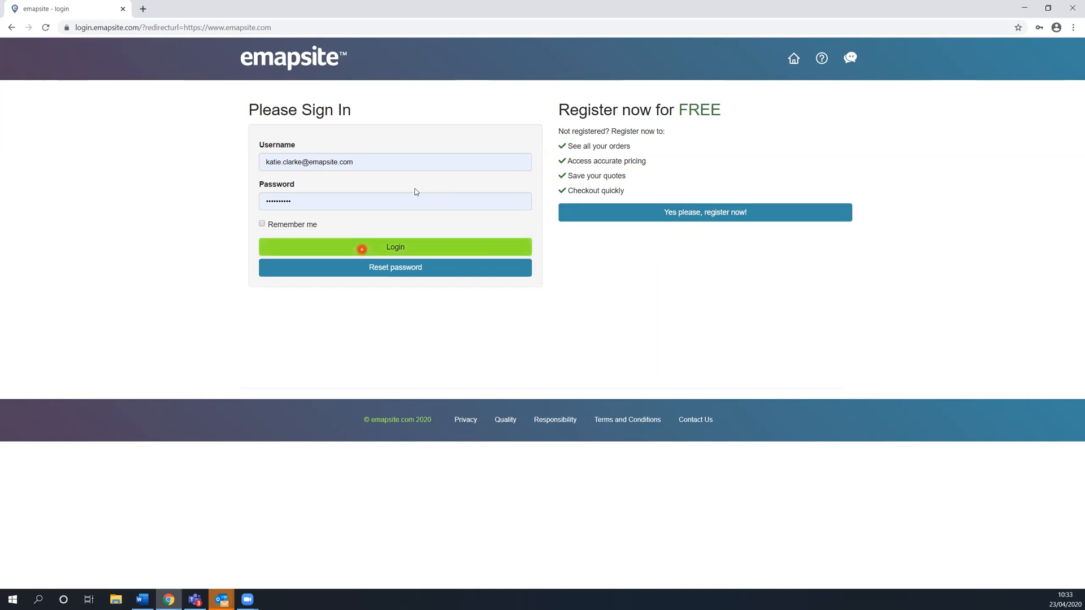
{"action": "left_click", "coordinate": [439, 248]}
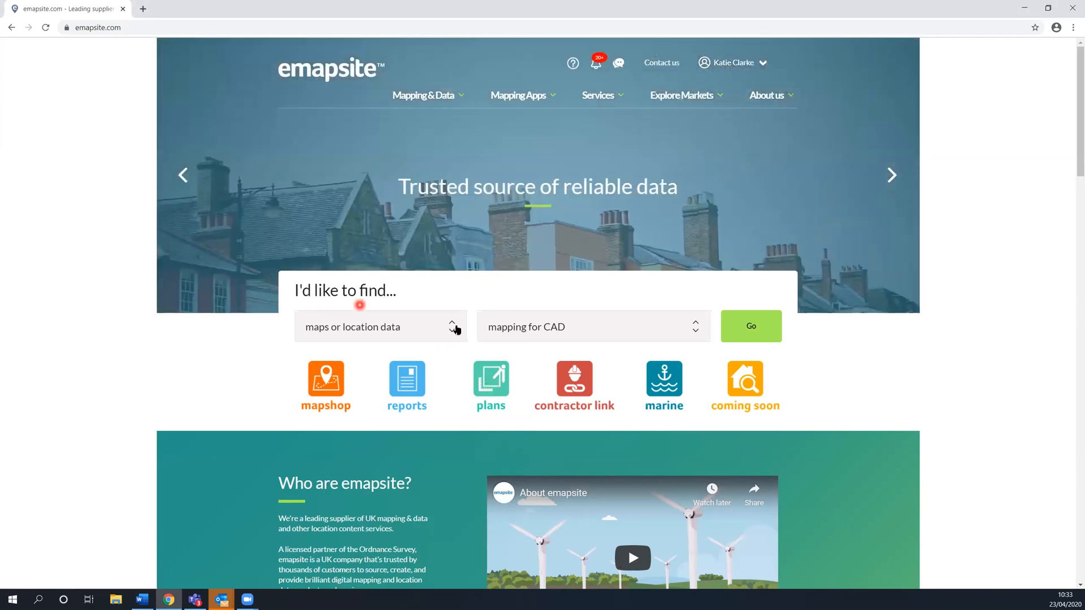
{"action": "left_click", "coordinate": [500, 398]}
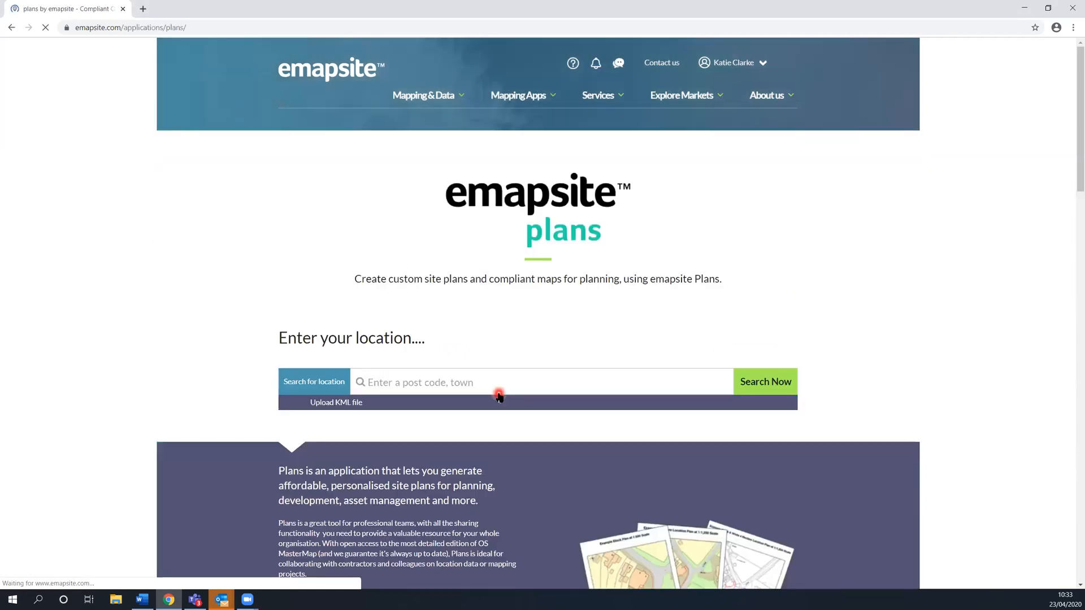
Search for the site's location by its postcode and select the first address in the results
{"action": "left_click", "coordinate": [465, 384]}
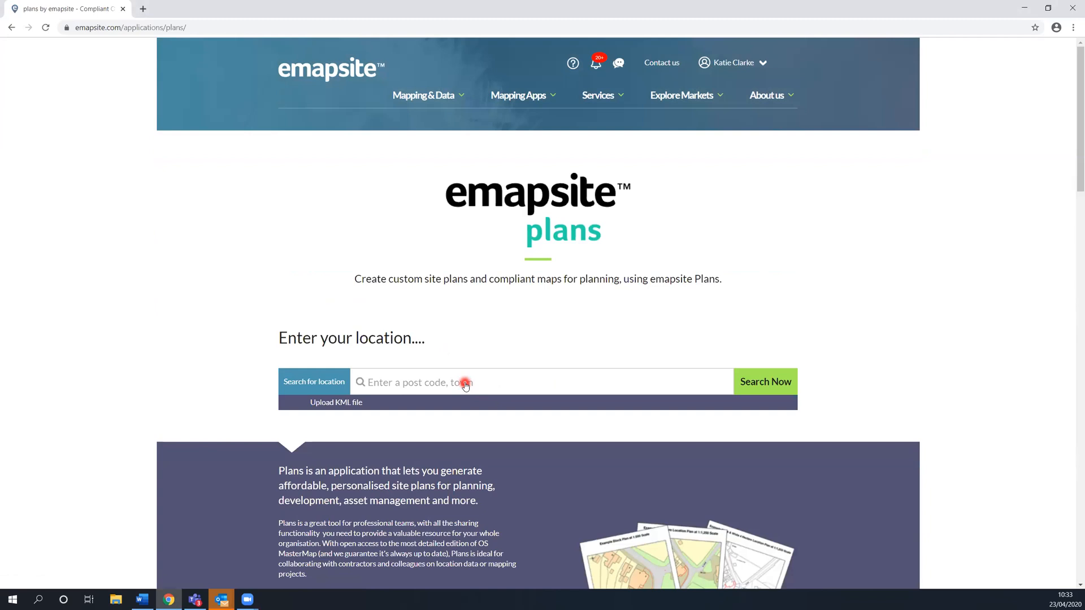
{"action": "left_click", "coordinate": [465, 383]}
{"action": "type", "text": "rg"}
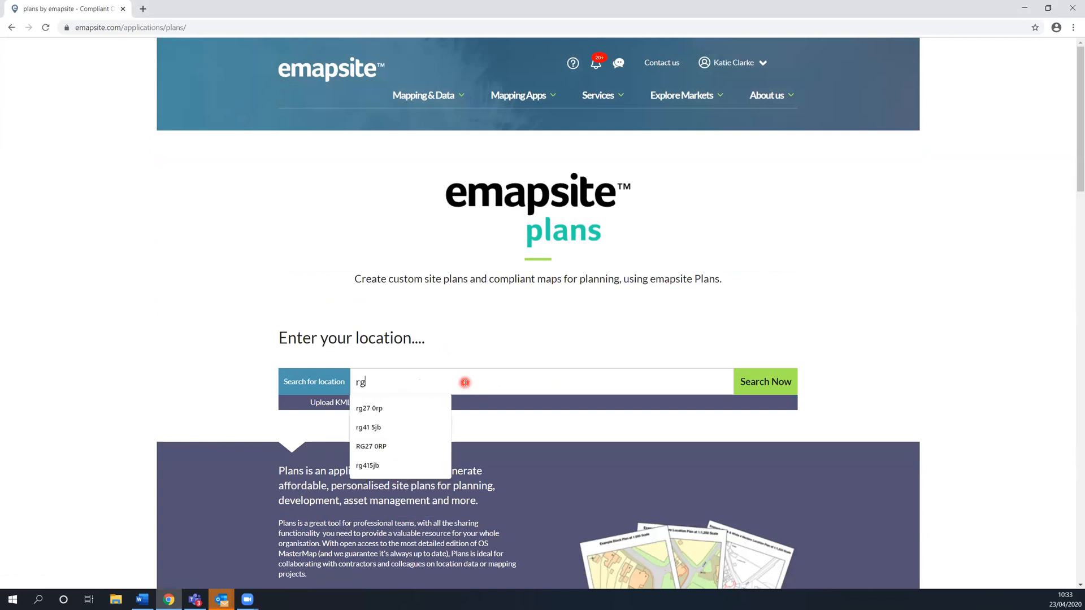
{"action": "type", "text": "27 0rp"}
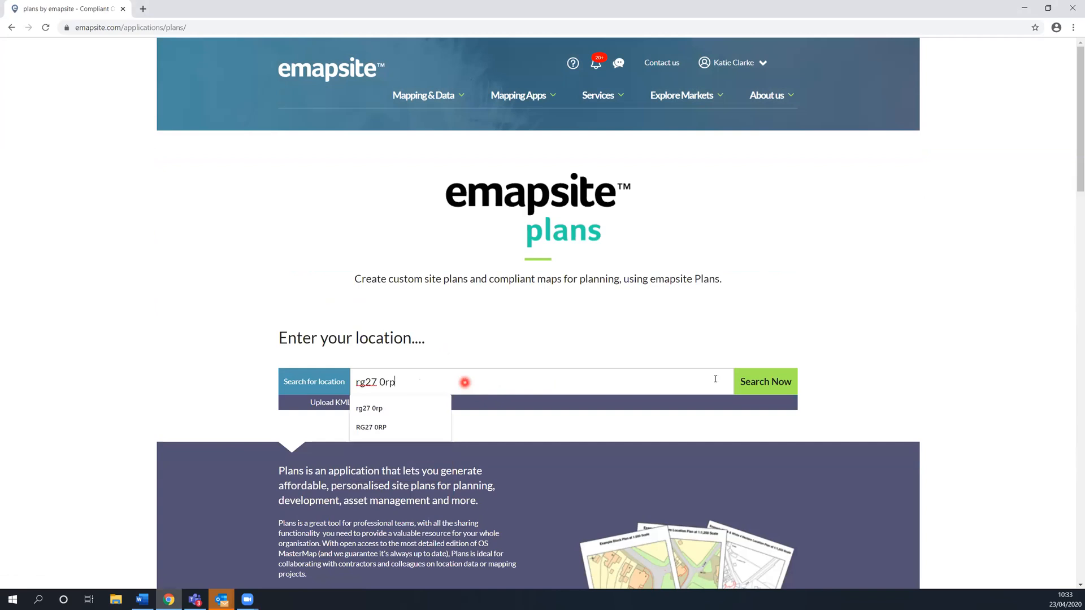
{"action": "left_click", "coordinate": [771, 382]}
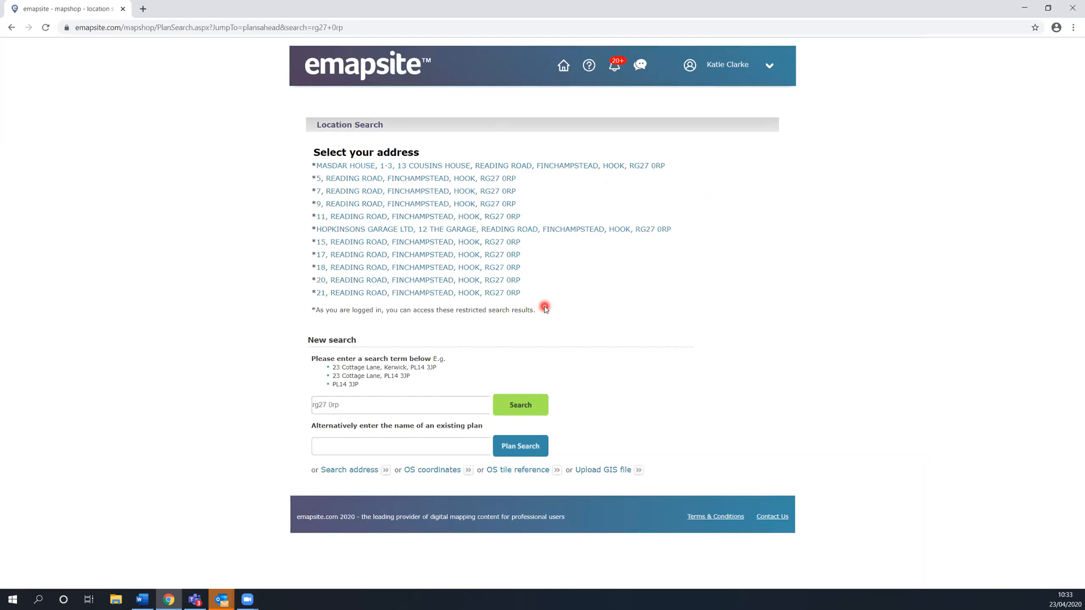
{"action": "left_click", "coordinate": [408, 168]}
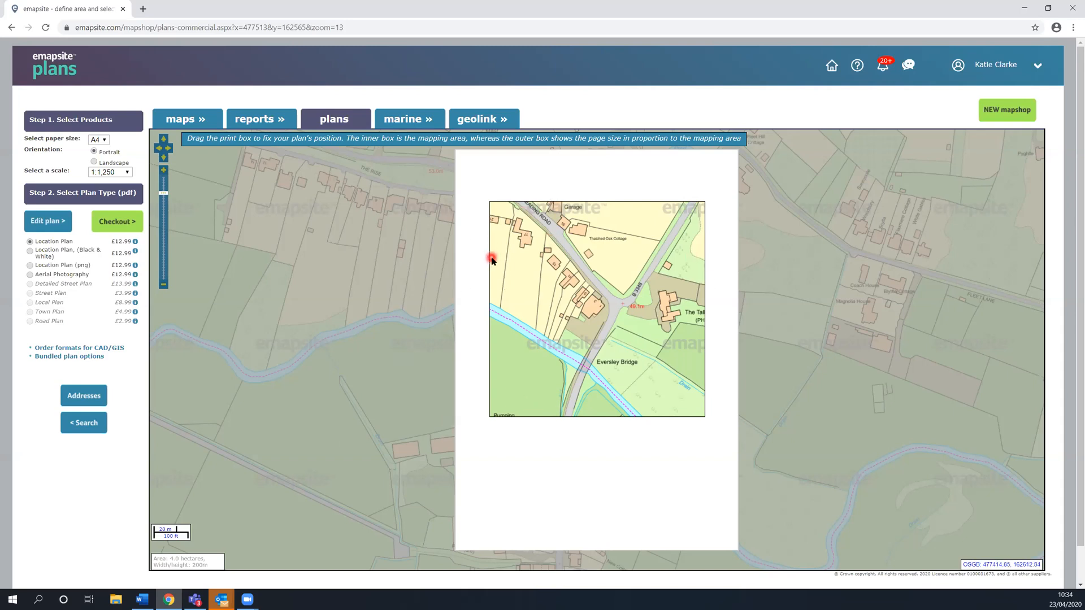
Select A4 as the plan's paper size and keep the orientation at Portrait
{"action": "left_click", "coordinate": [105, 141]}
{"action": "left_click", "coordinate": [104, 140]}
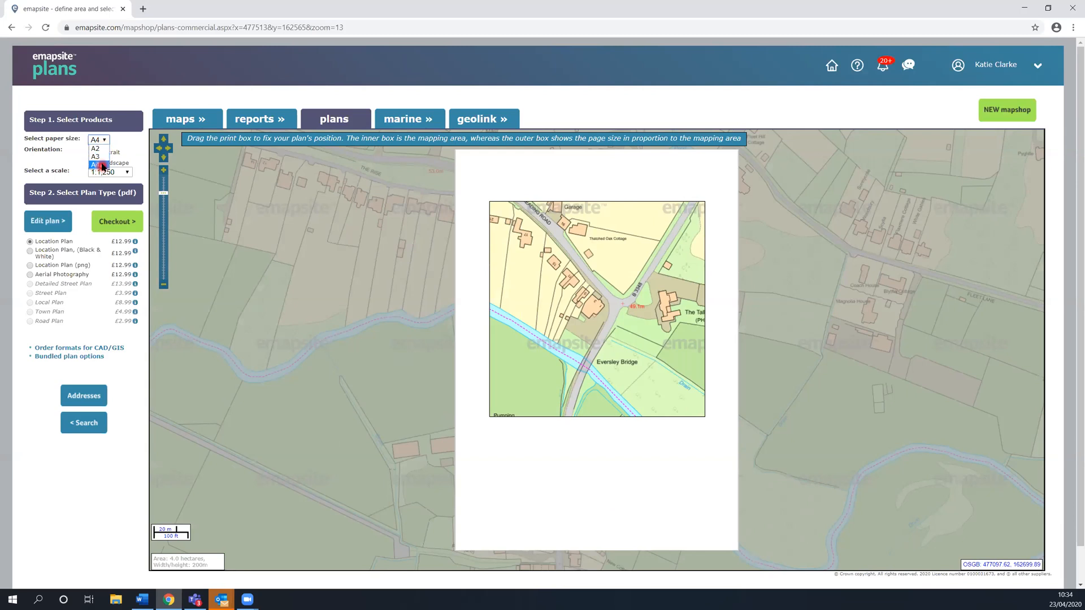
{"action": "left_click", "coordinate": [100, 165]}
{"action": "left_click", "coordinate": [127, 154]}
{"action": "left_click", "coordinate": [105, 149]}
{"action": "left_click", "coordinate": [95, 172]}
{"action": "left_click", "coordinate": [94, 162]}
{"action": "left_click", "coordinate": [111, 183]}
Preview the plan at a scale of 1:500 and set the scale back to 1:1,250
{"action": "left_click", "coordinate": [121, 172]}
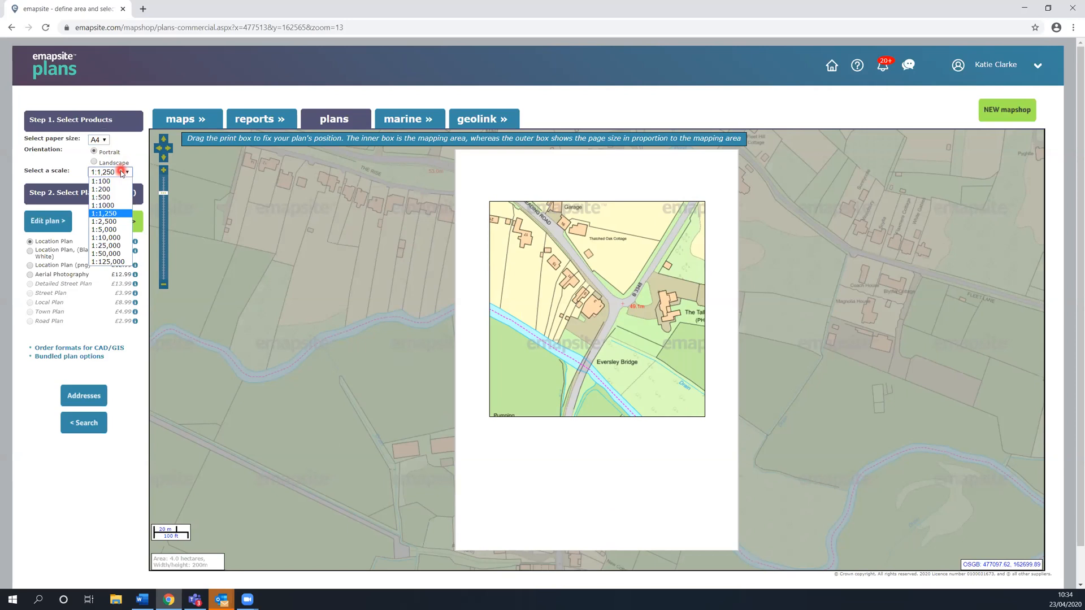
{"action": "left_click", "coordinate": [126, 196]}
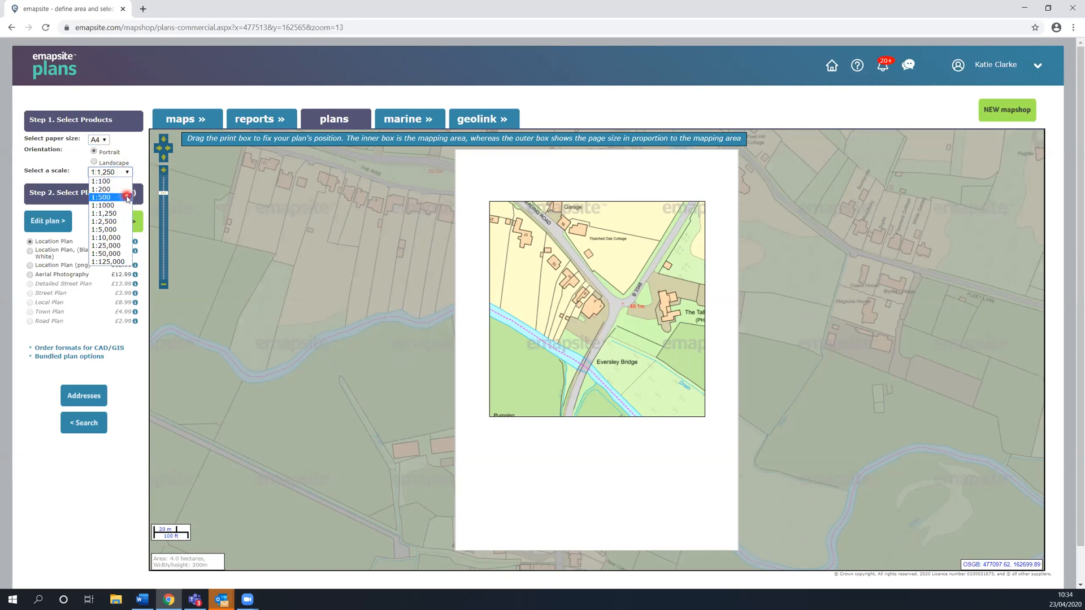
{"action": "left_click", "coordinate": [119, 213]}
{"action": "left_click", "coordinate": [116, 198]}
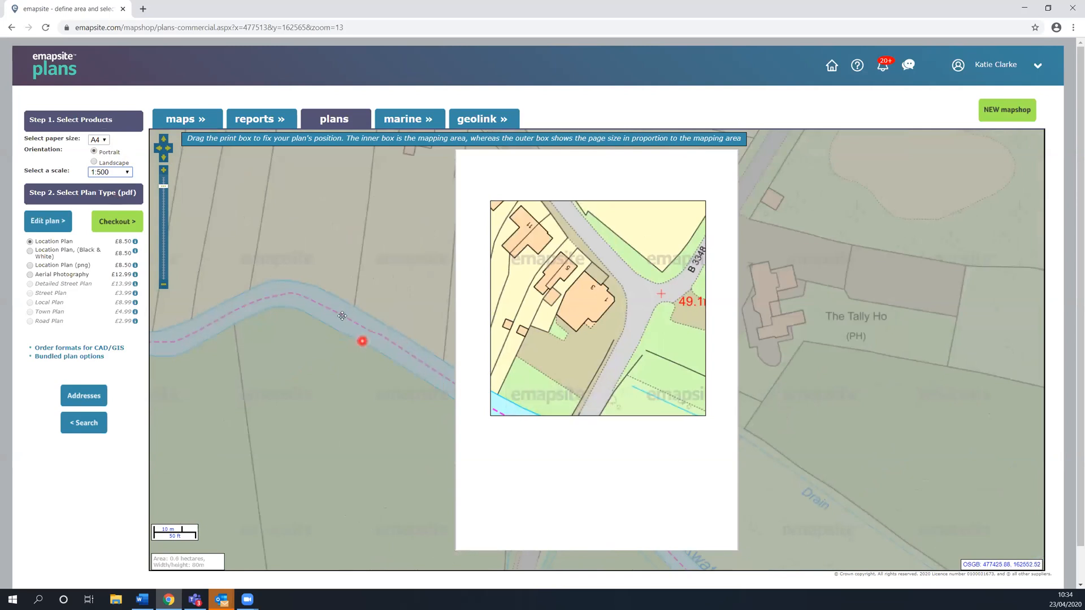
{"action": "left_click", "coordinate": [116, 172]}
{"action": "left_click", "coordinate": [126, 215]}
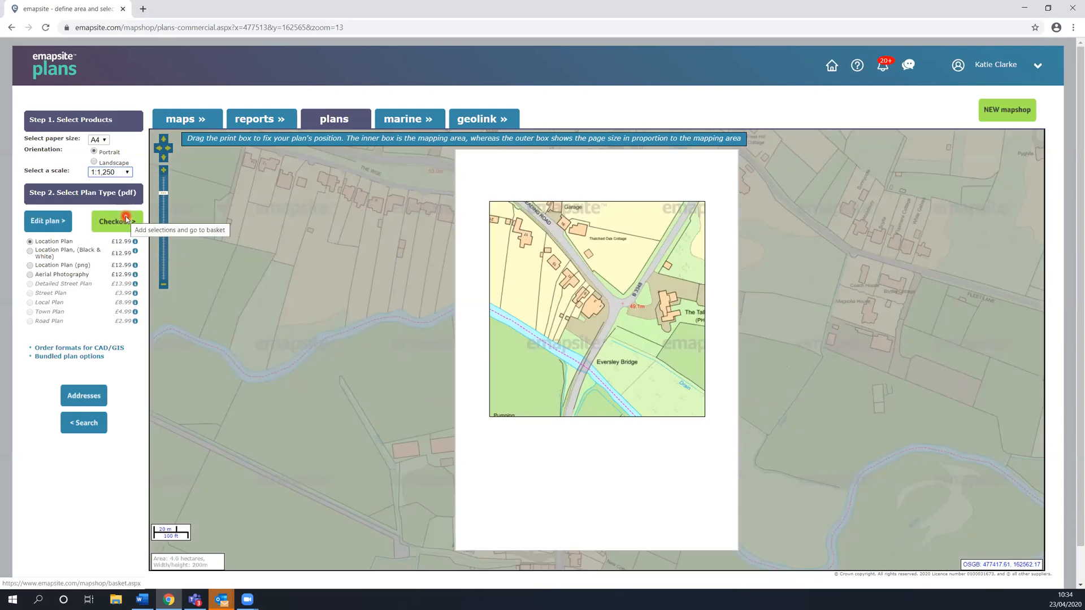
Set the plan scale to 1:2,500 to preview a wider mapping area
{"action": "left_click", "coordinate": [115, 173]}
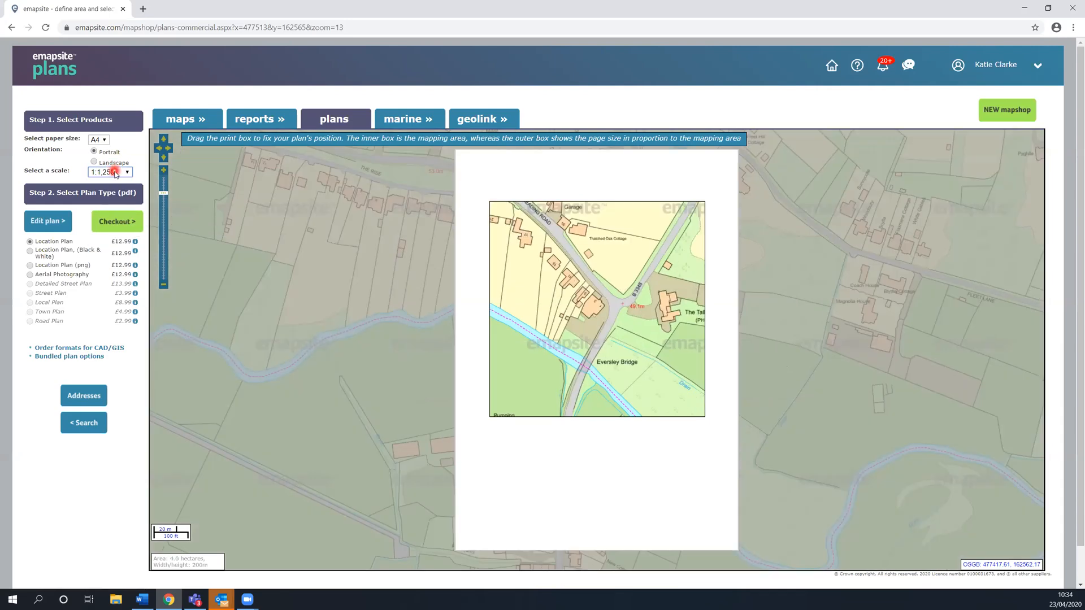
{"action": "left_click", "coordinate": [115, 172]}
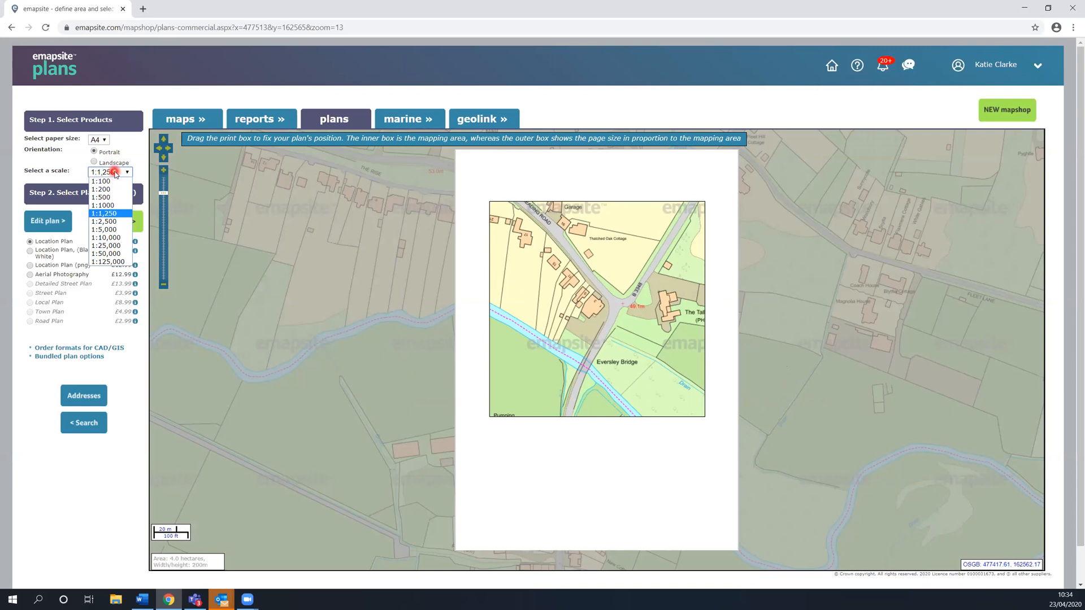
{"action": "left_click", "coordinate": [123, 222]}
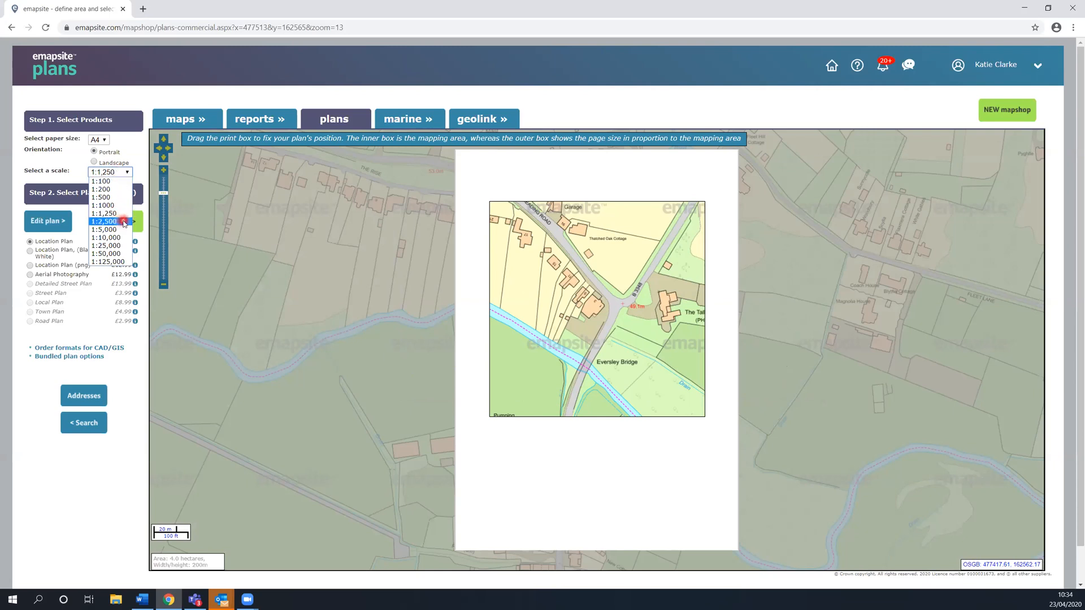
{"action": "left_click", "coordinate": [124, 224]}
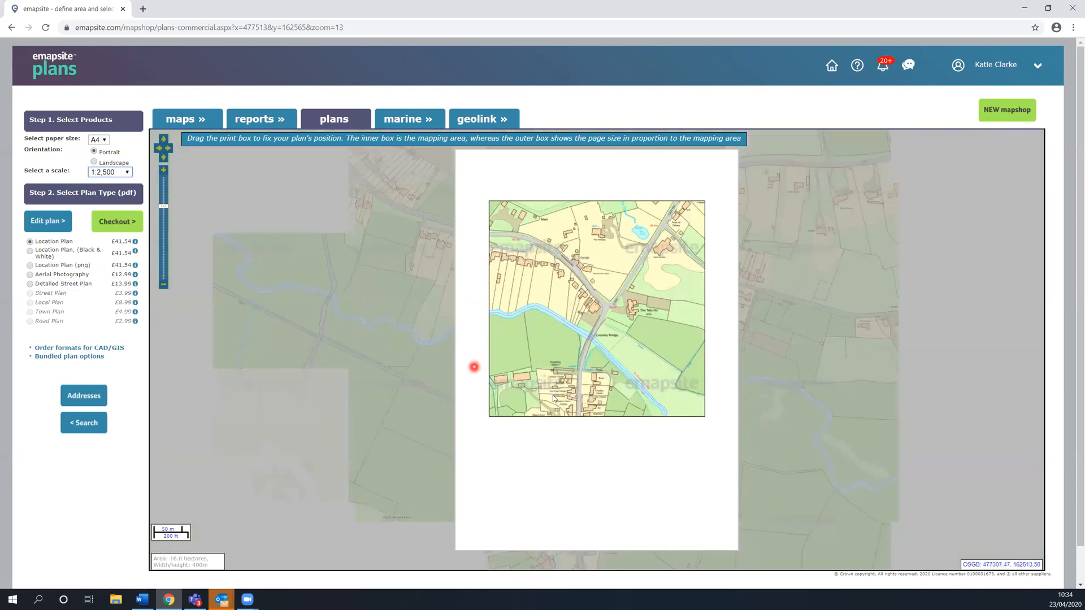
{"action": "left_click", "coordinate": [335, 316]}
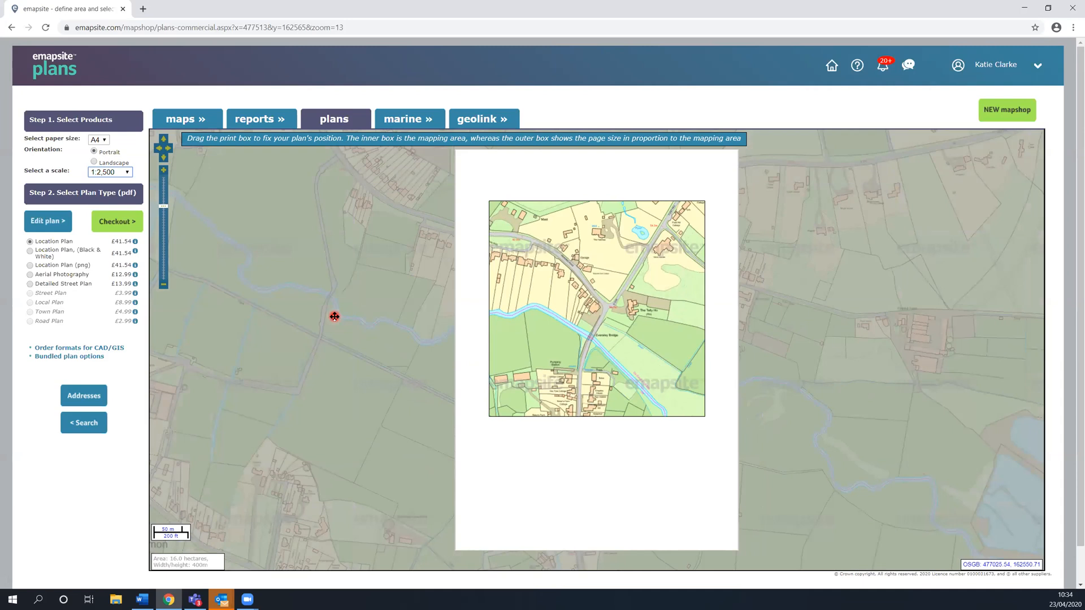
Set the plan scale to 1:10,000 and preview the Detailed Street Plan and Street Plan types
{"action": "left_click", "coordinate": [125, 171]}
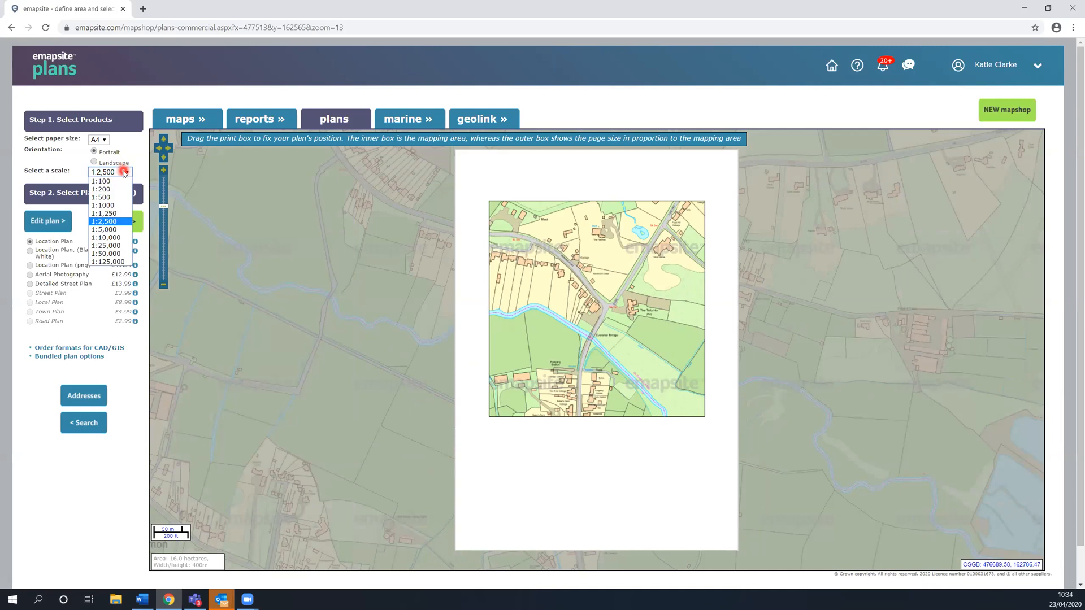
{"action": "left_click", "coordinate": [120, 238]}
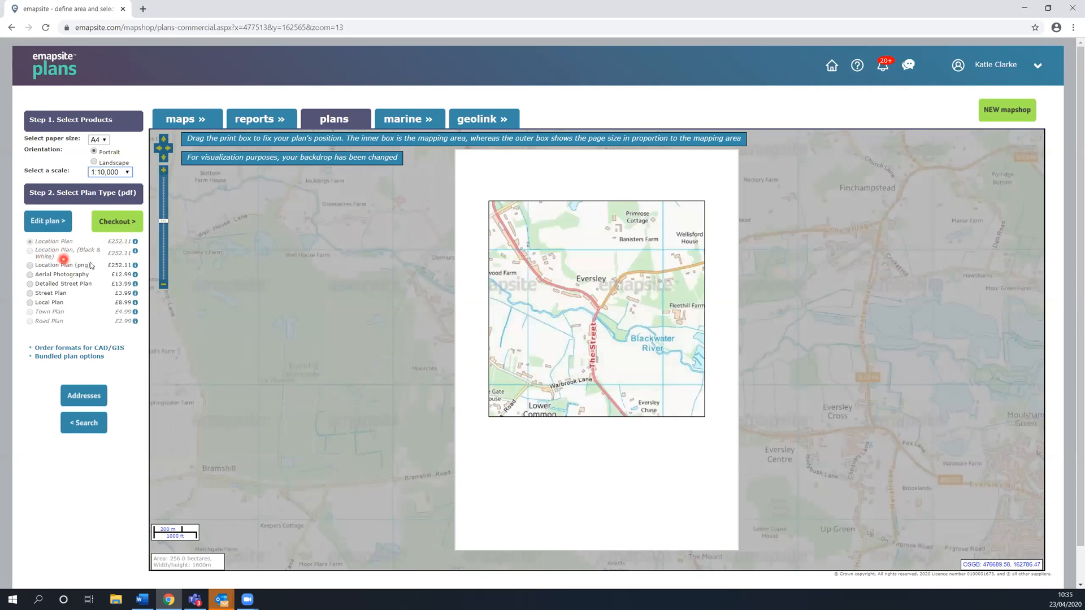
{"action": "left_click", "coordinate": [30, 285]}
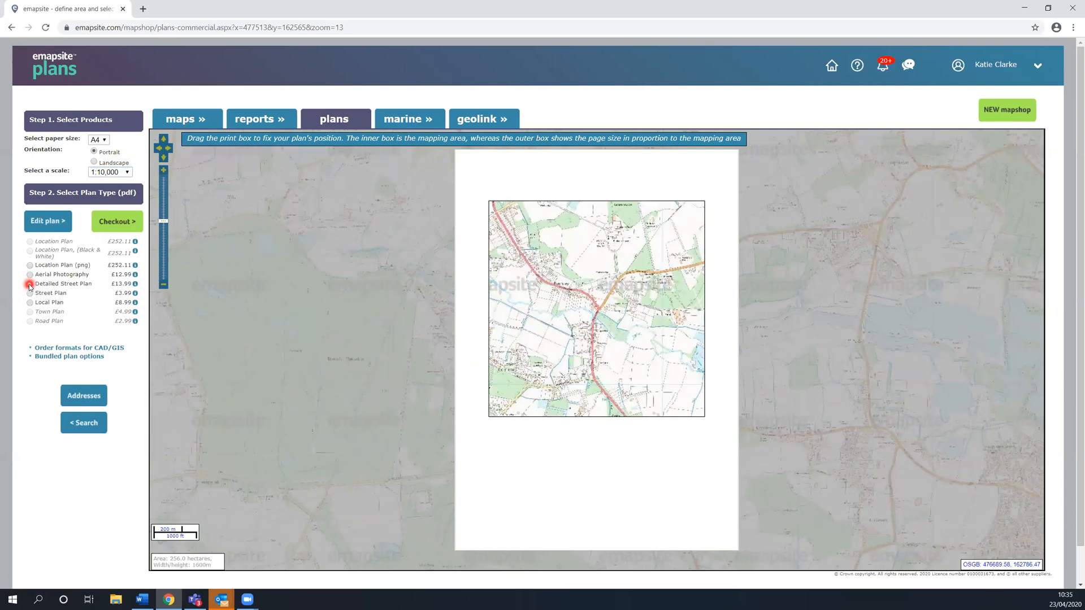
{"action": "left_click", "coordinate": [162, 169]}
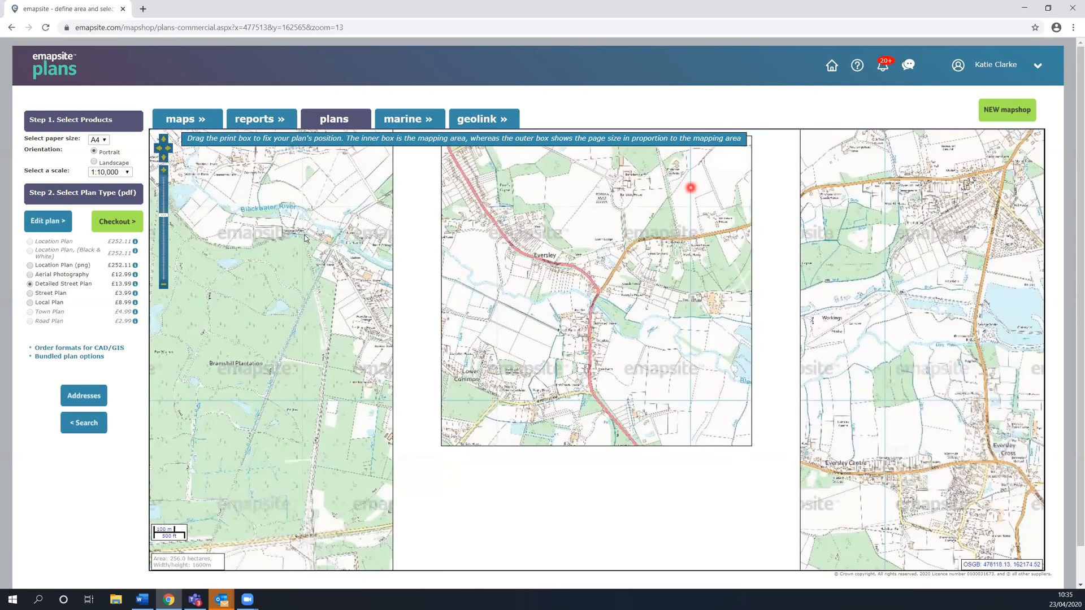
{"action": "left_click", "coordinate": [30, 294]}
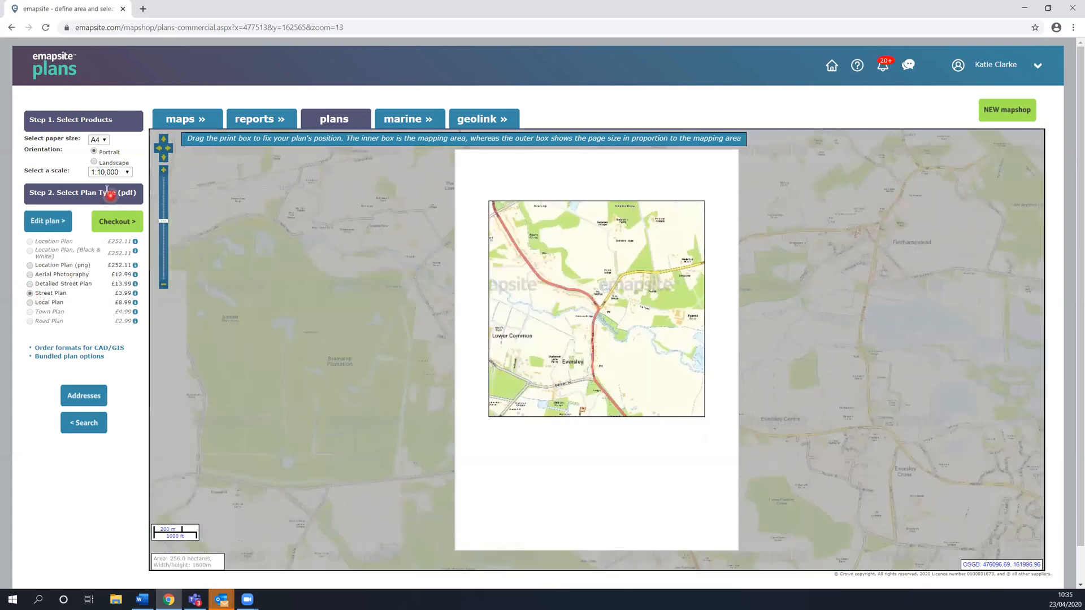
Set the plan scale to 1:1,250 and choose Location Plan as the plan type
{"action": "left_click", "coordinate": [121, 171]}
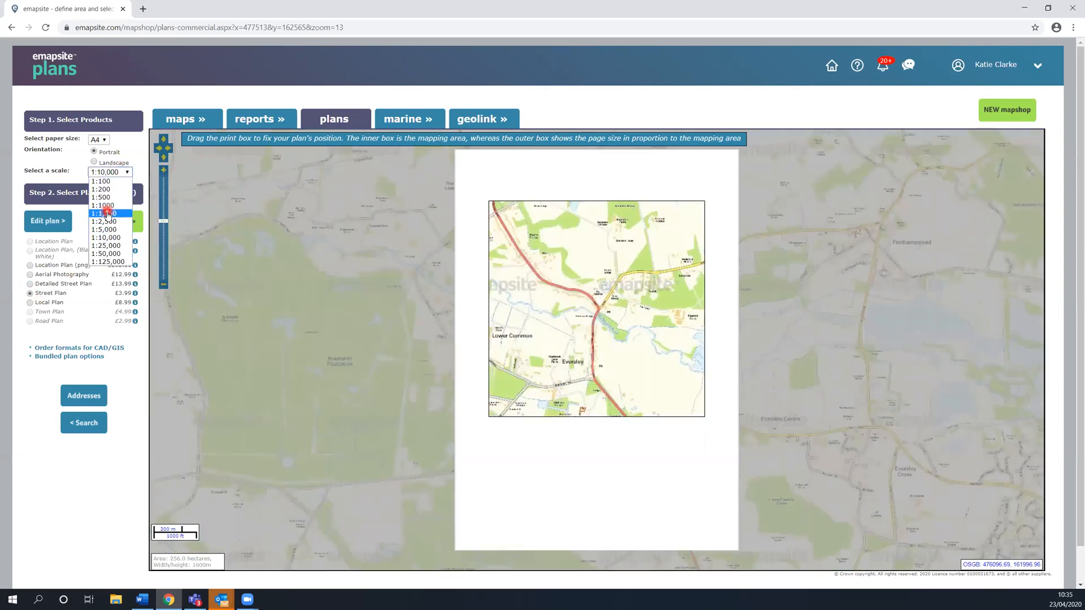
{"action": "left_click", "coordinate": [107, 213]}
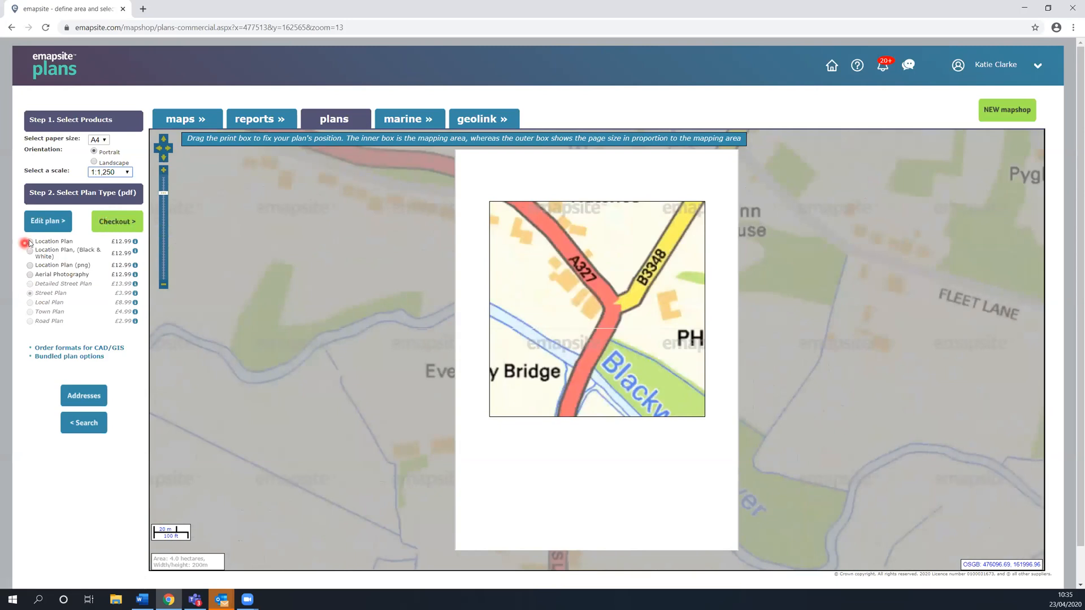
{"action": "left_click", "coordinate": [30, 242]}
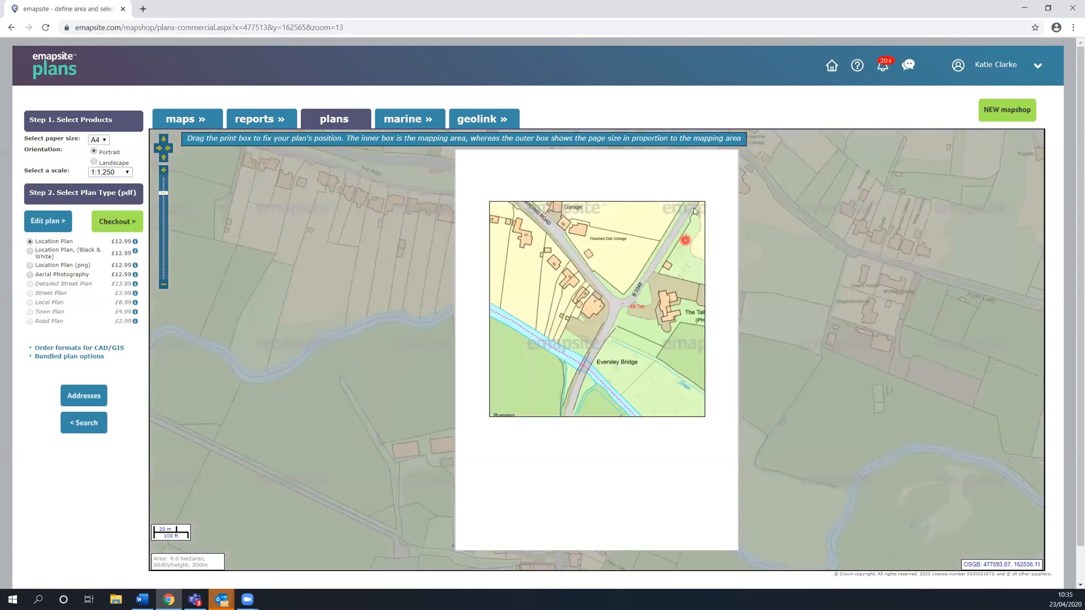
{"action": "left_click", "coordinate": [517, 212]}
{"action": "left_click", "coordinate": [276, 285]}
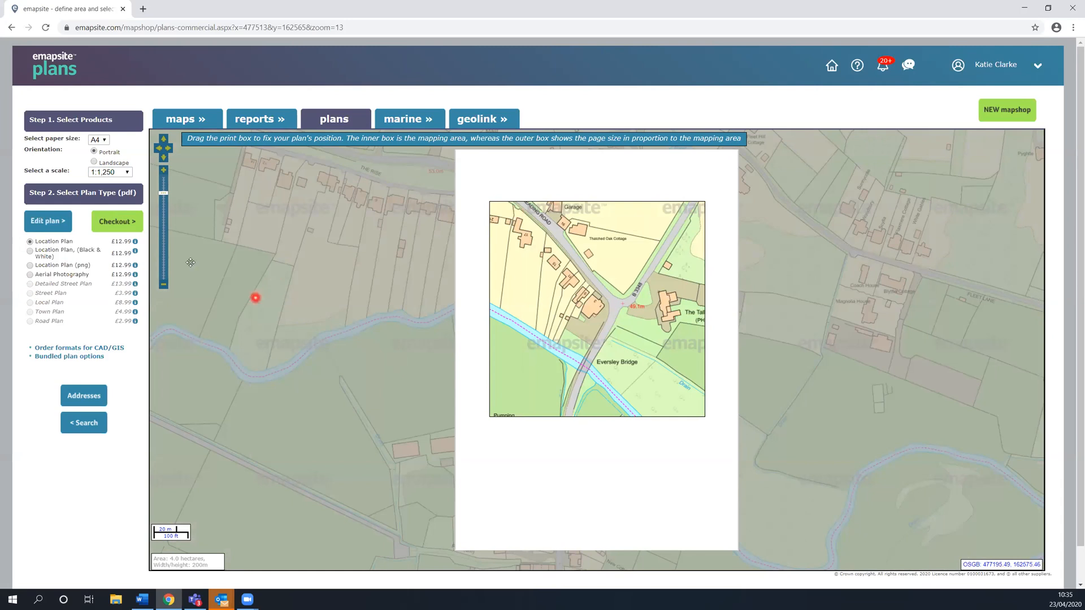